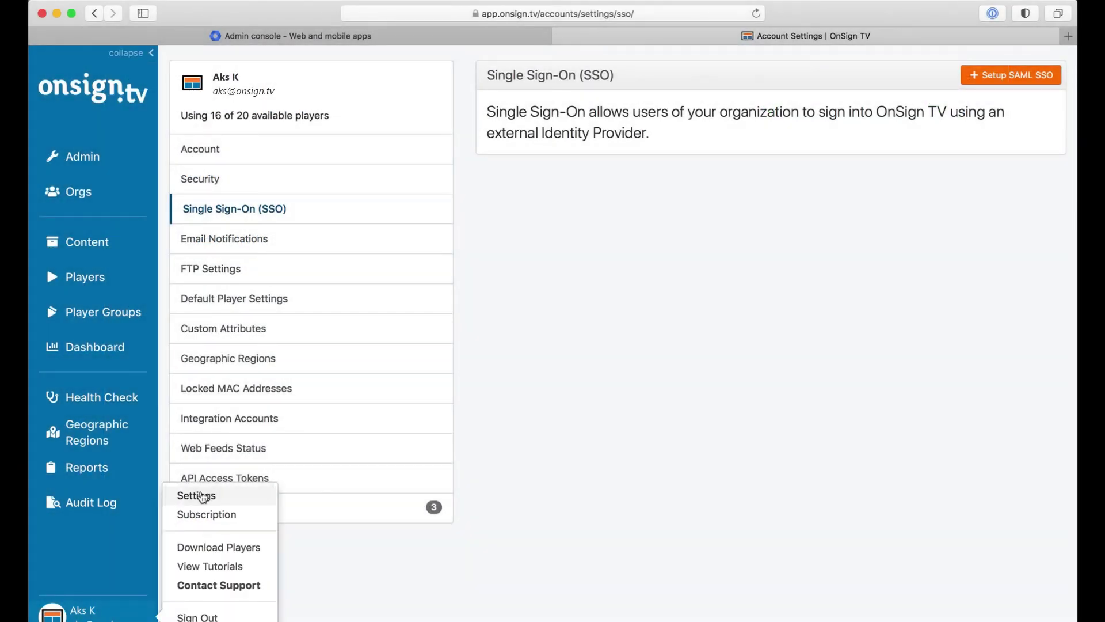
Open the account's Single Sign-On settings and start a new SAML SSO setup.
left_click(202, 496)
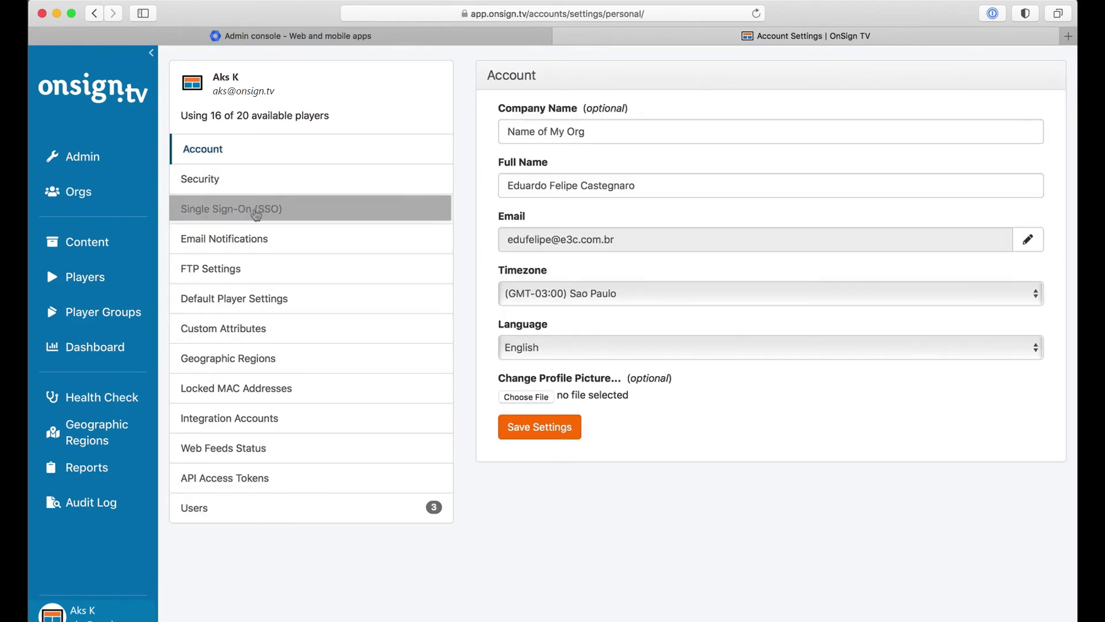
left_click(256, 214)
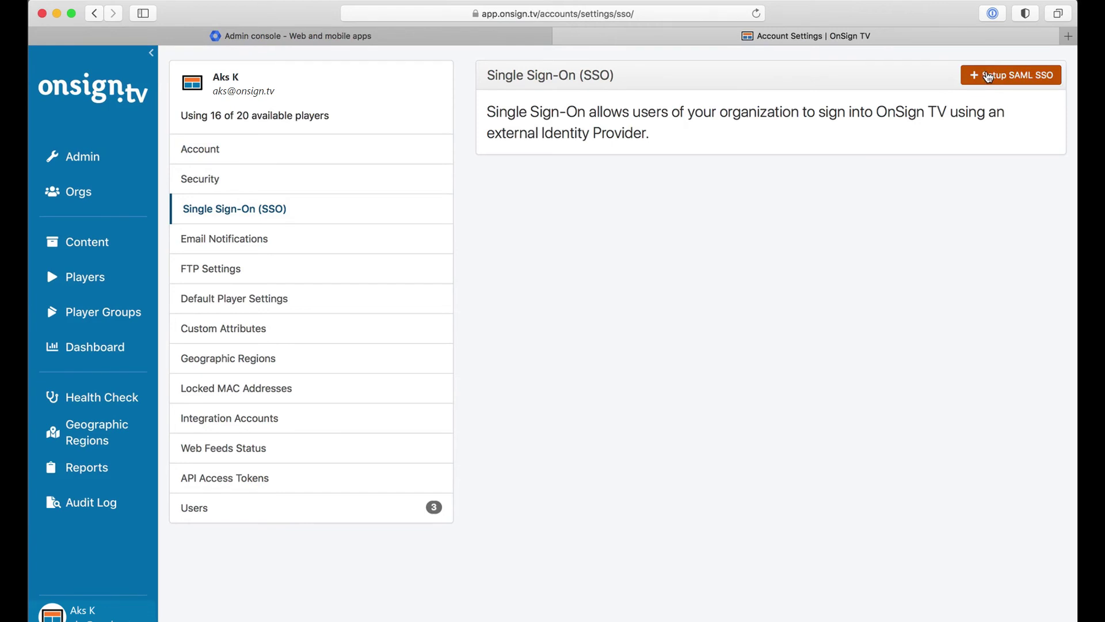
left_click(988, 77)
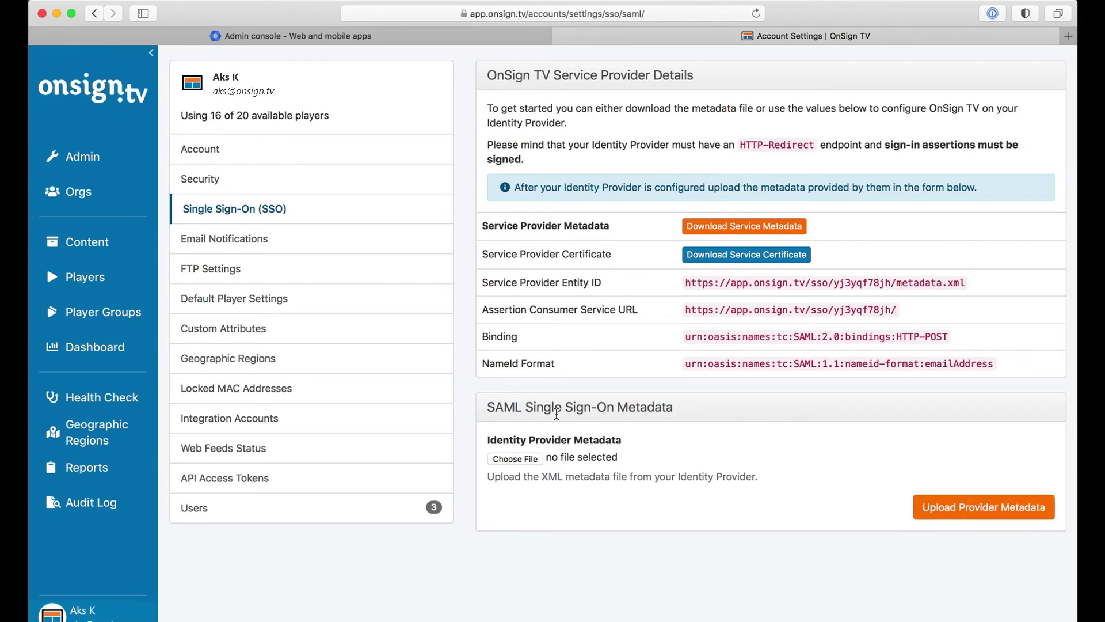
Switch to the Google Admin console and start a custom SAML app named OnSign TV with the description "OnSign TV Signage Platform".
left_click(476, 39)
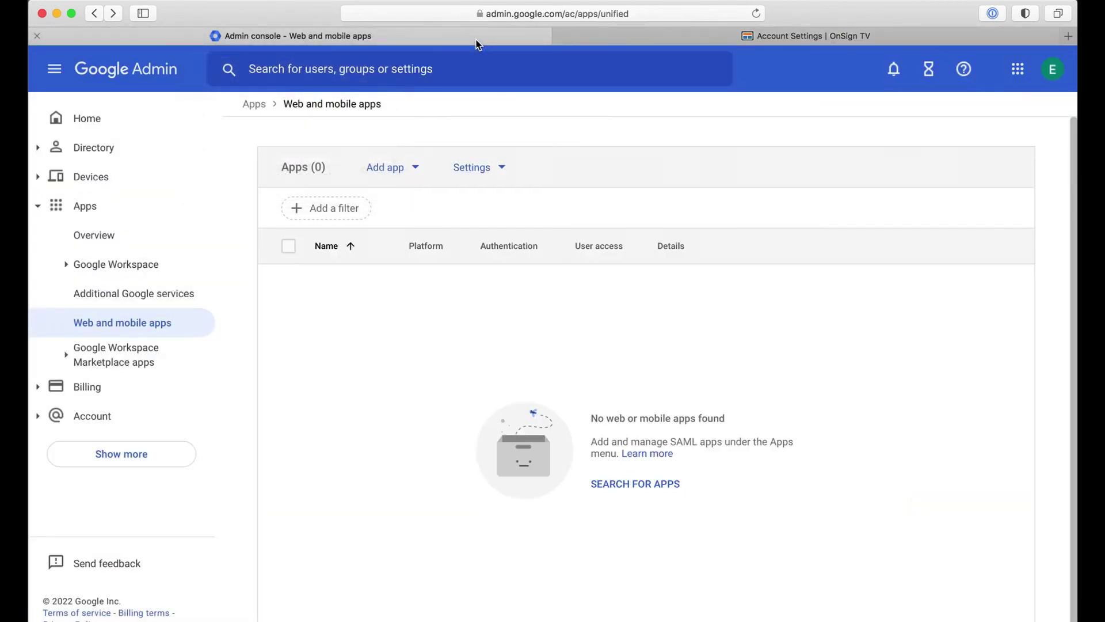
left_click(403, 168)
left_click(419, 252)
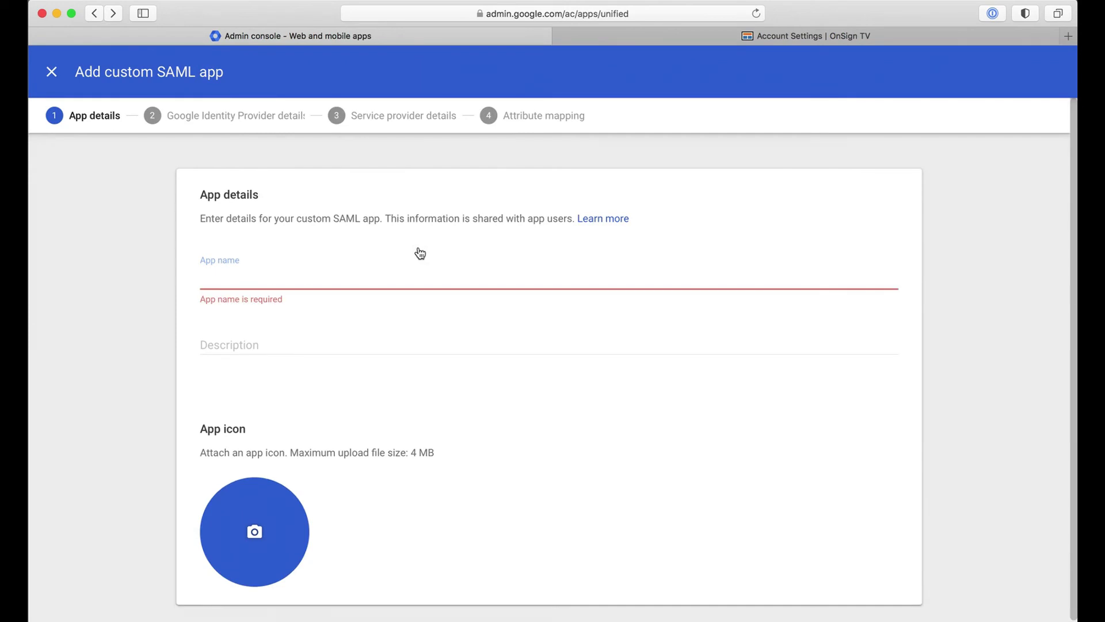
type("OnSign TV")
key("Tab")
type("OnSign TV Signage Platform")
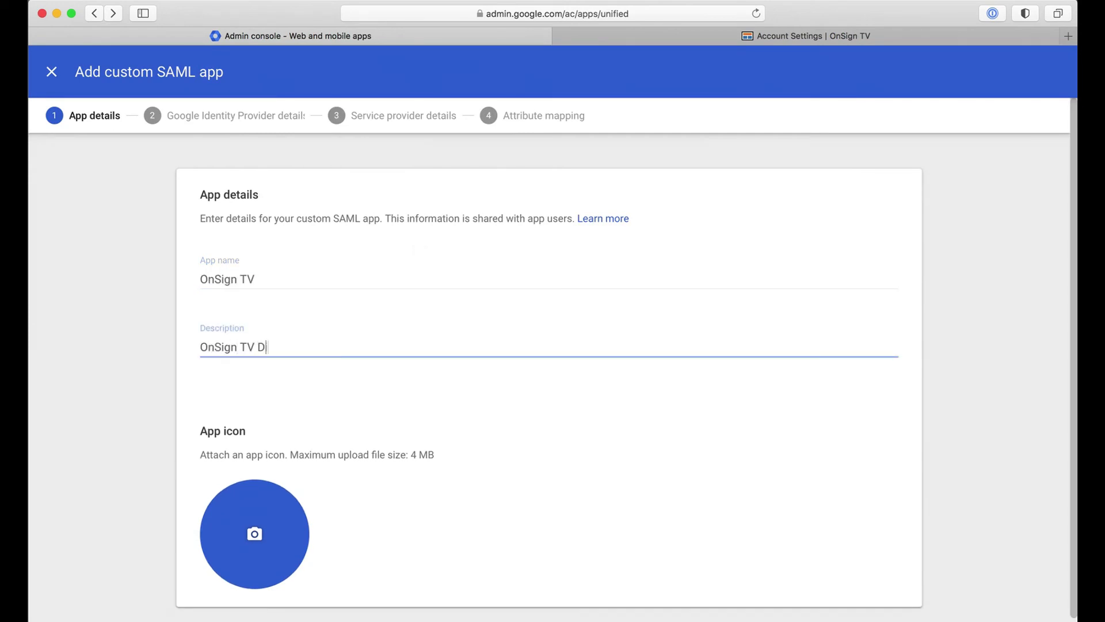
scroll(845, 565, "down", 2)
left_click(870, 618)
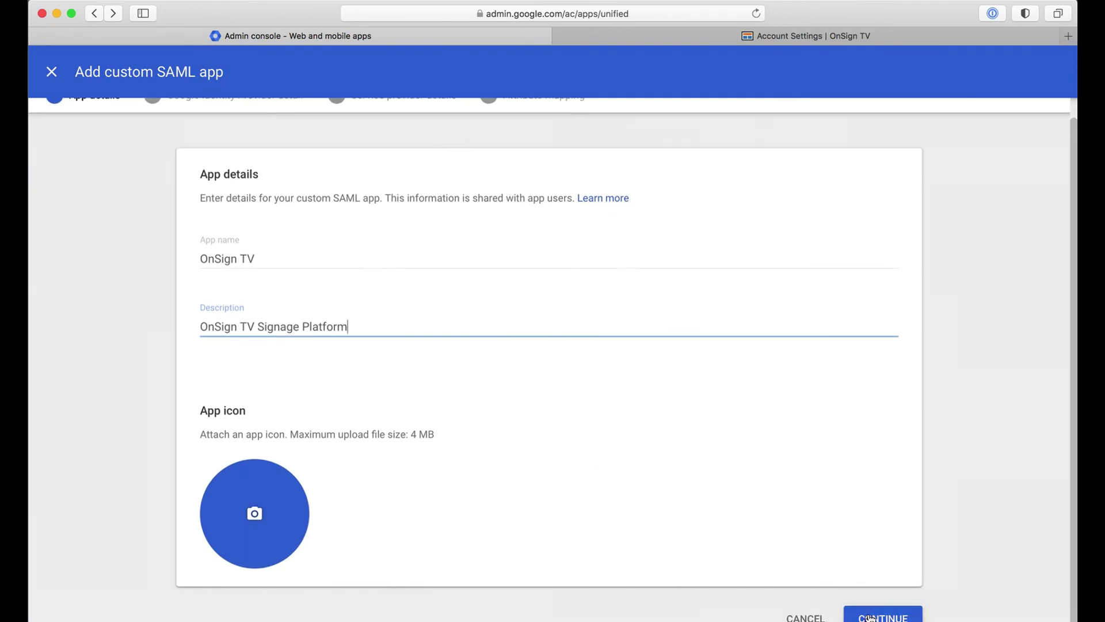
Download Google's IdP metadata and upload GoogleIDPMetadata.xml to OnSign TV as the identity provider metadata.
left_click(345, 286)
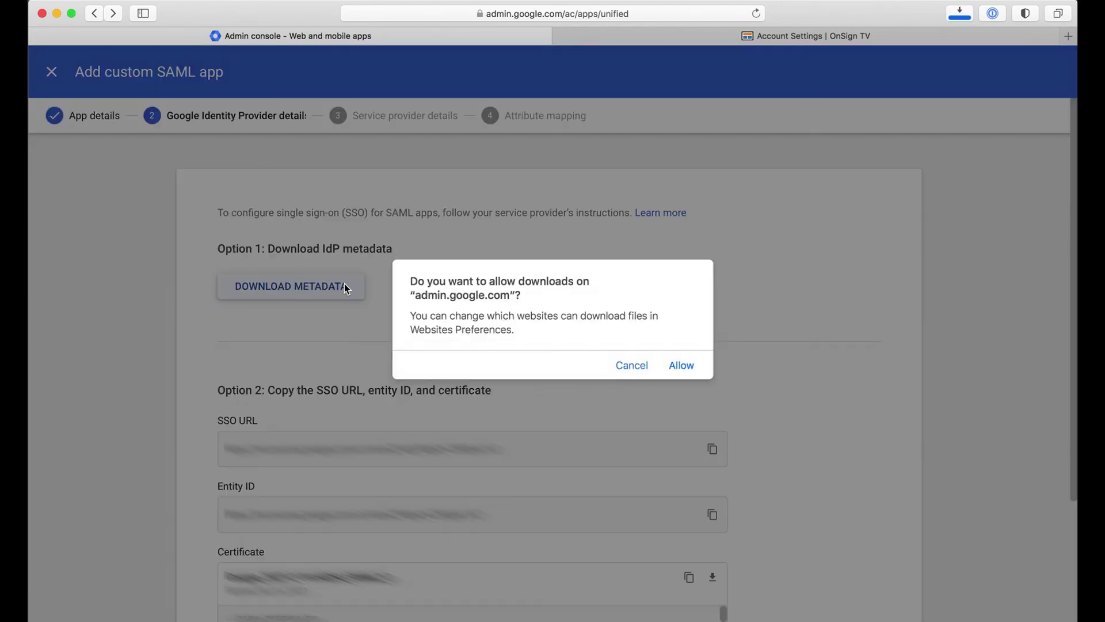
left_click(679, 365)
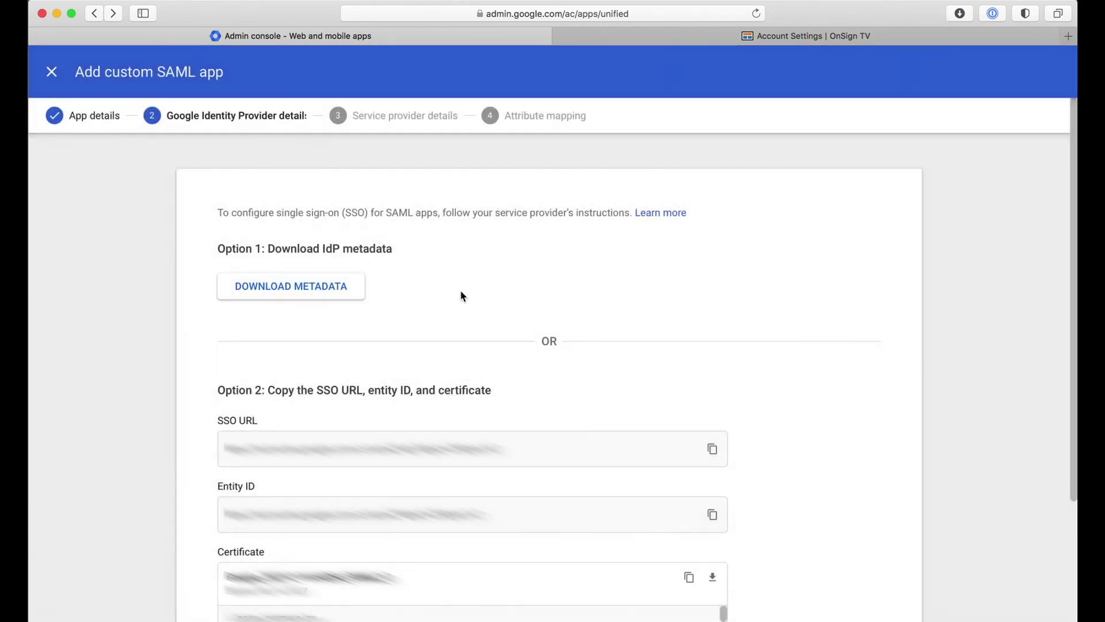
left_click(704, 37)
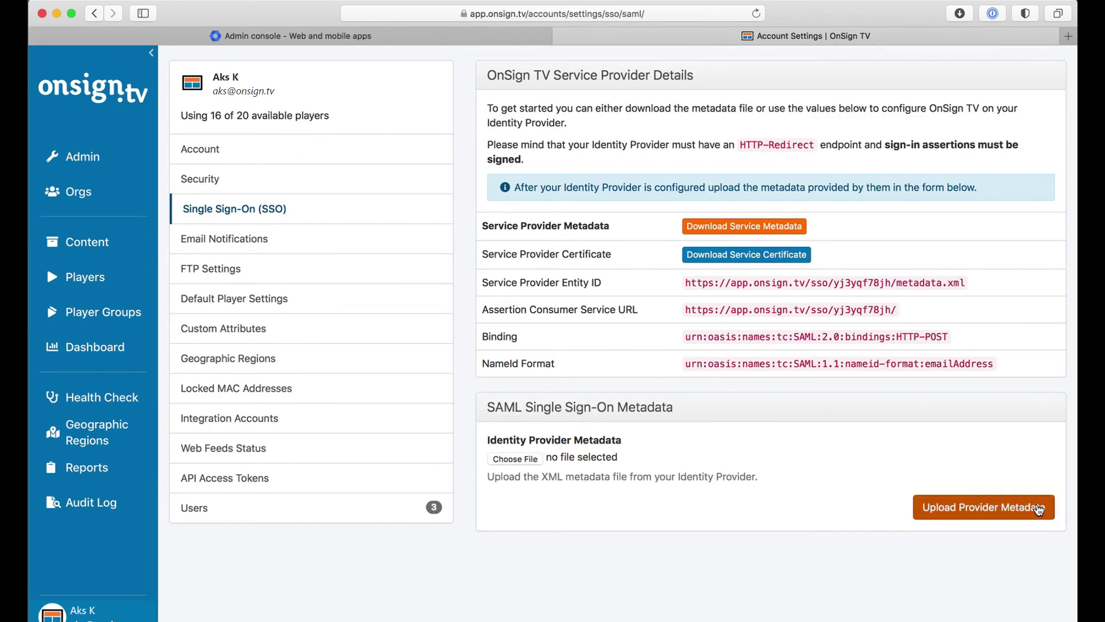
left_click(531, 461)
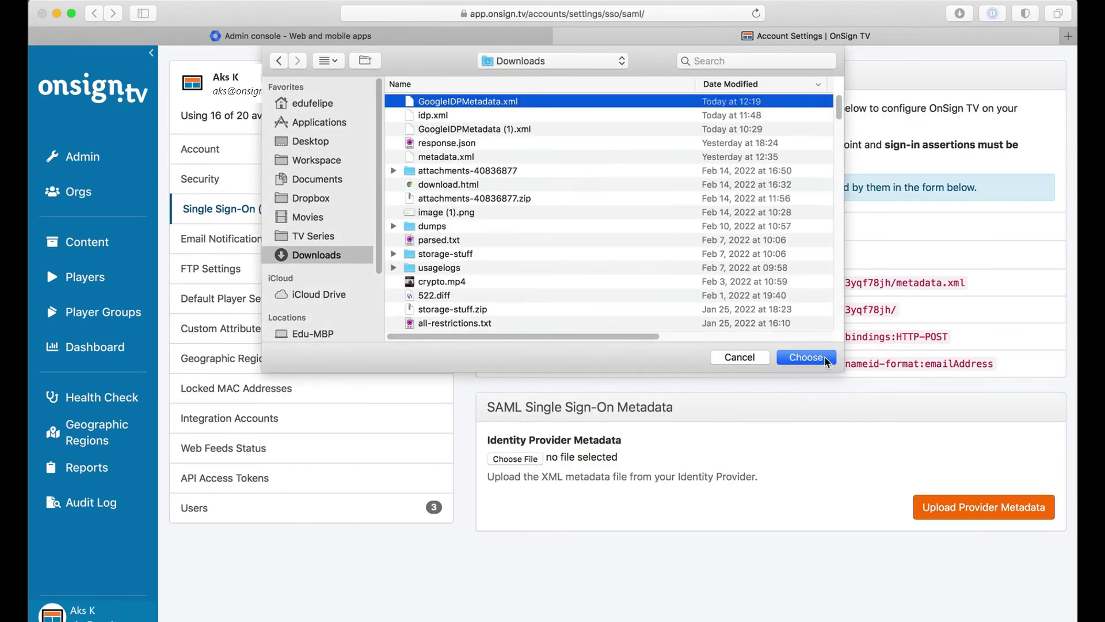
left_click(806, 357)
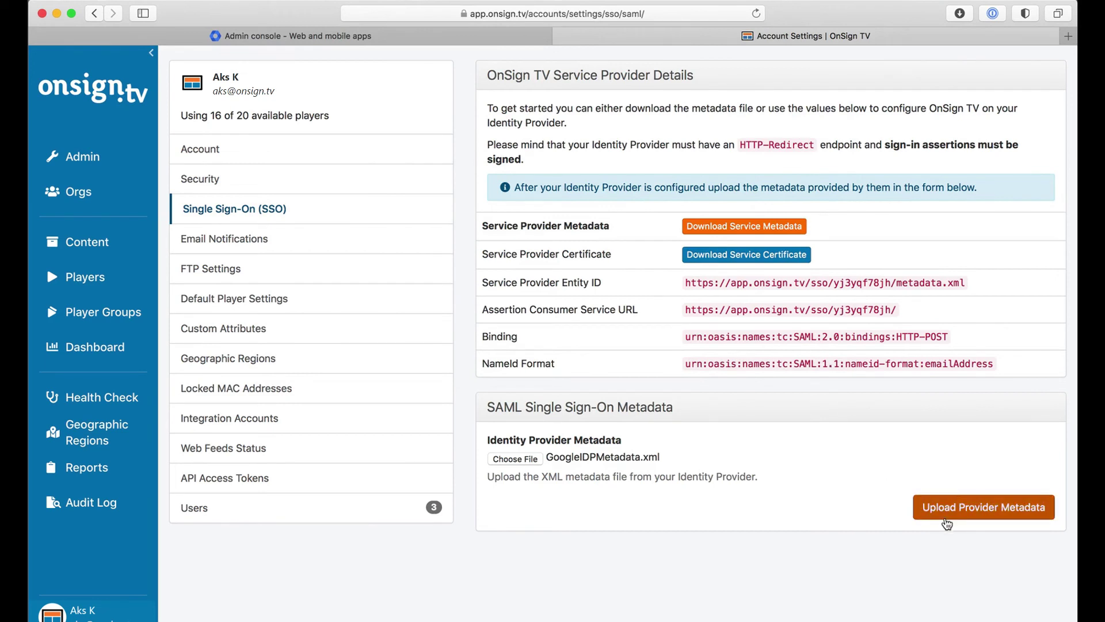
left_click(950, 519)
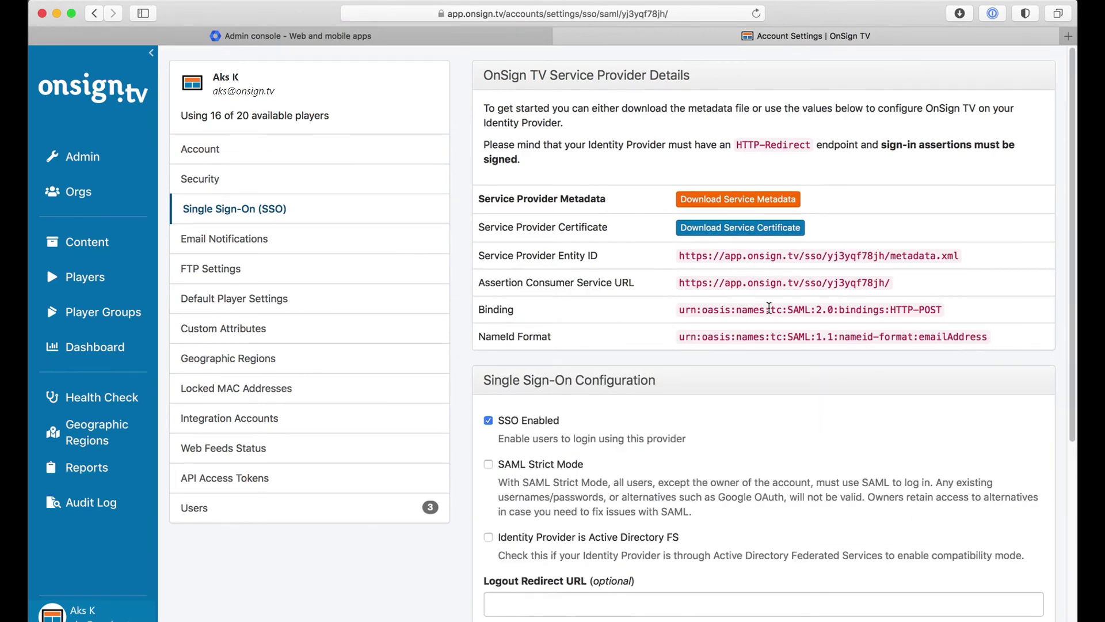
left_click(385, 42)
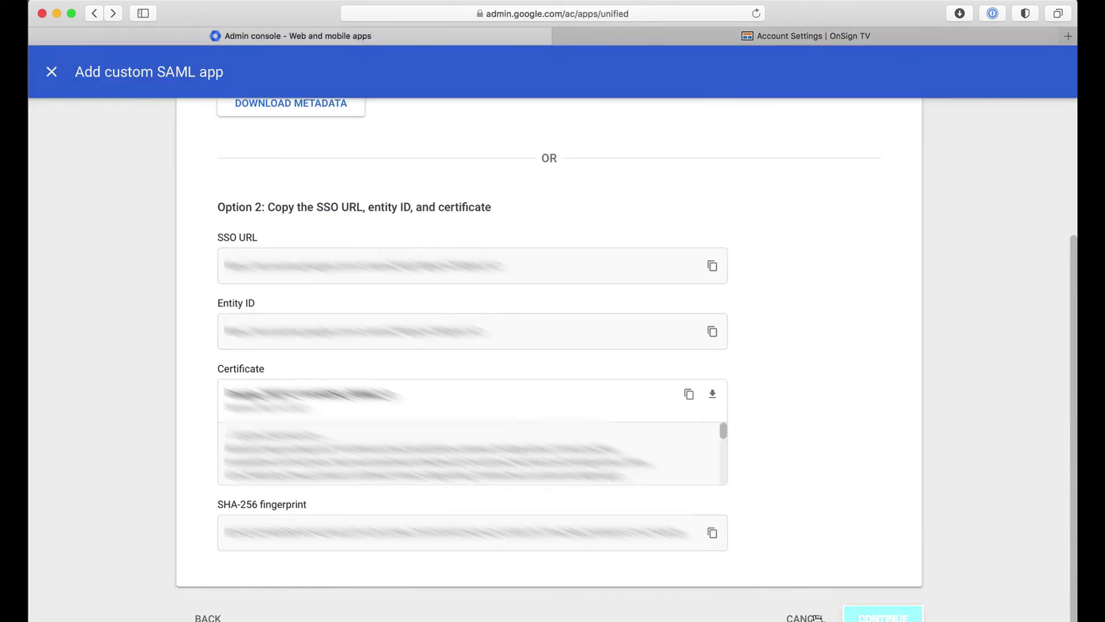
left_click(883, 618)
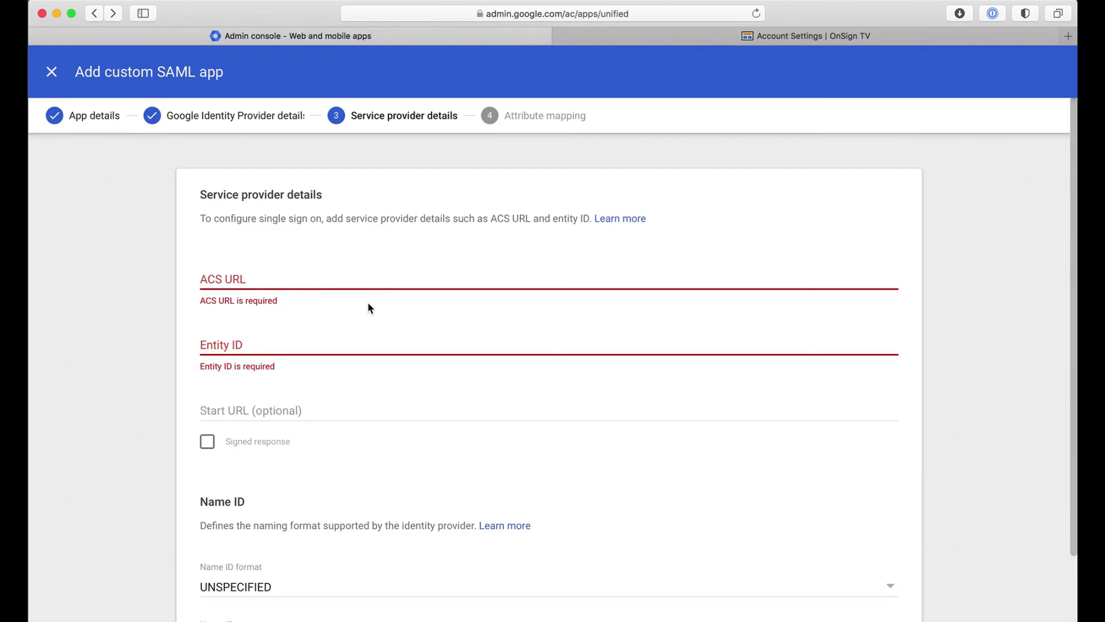
left_click(368, 276)
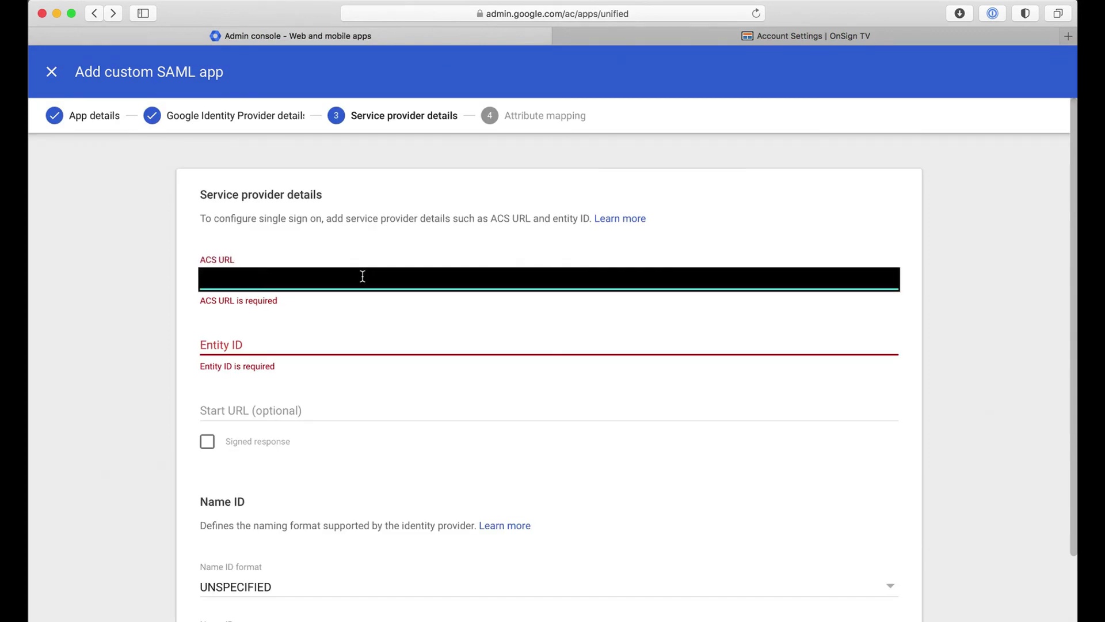
left_click(723, 38)
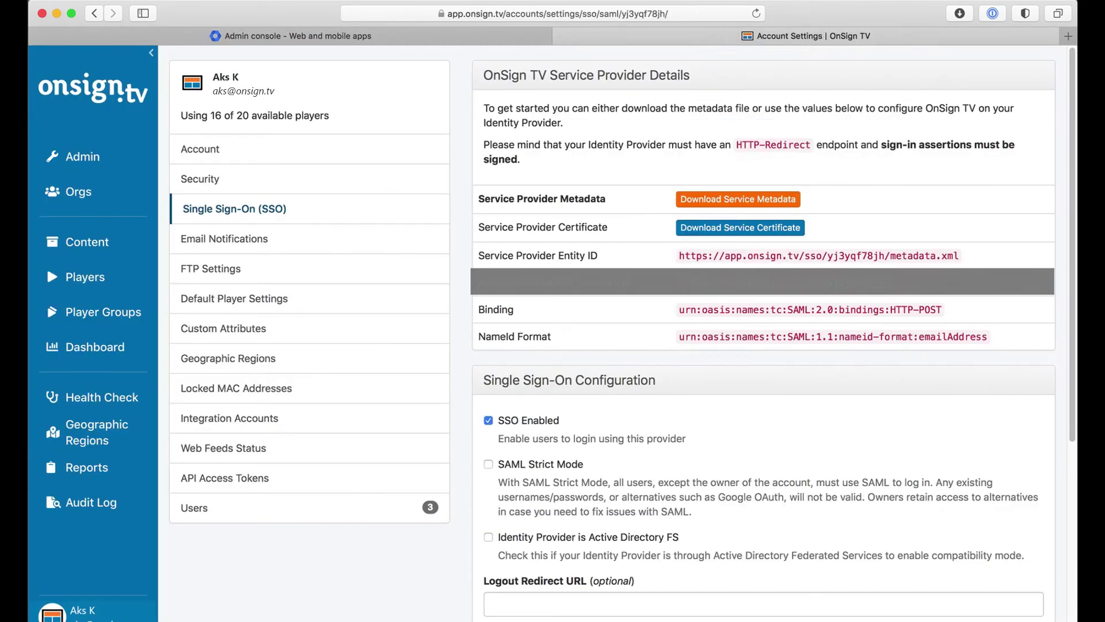
left_click_drag(679, 283, 921, 284)
key("super+c")
key("ctrl+shift+Tab")
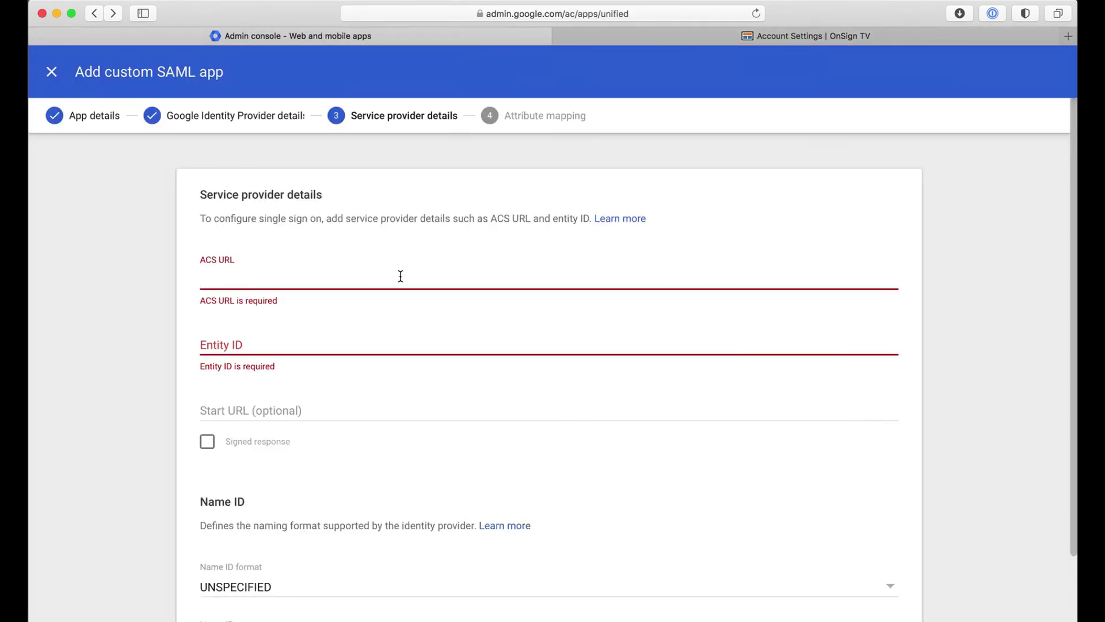
key("super+v")
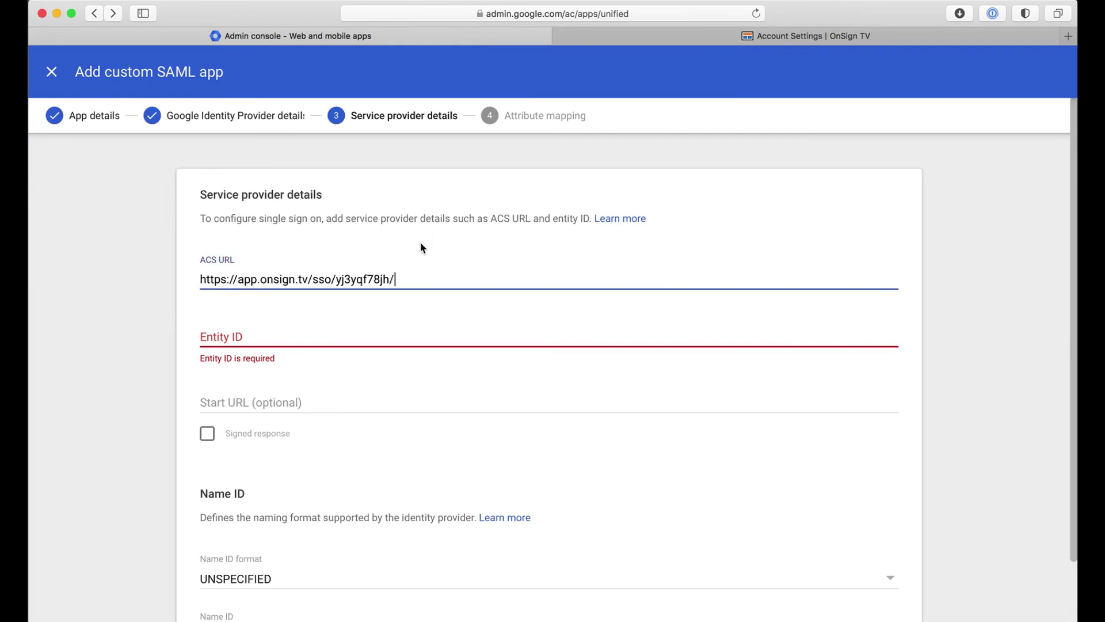
key("Tab")
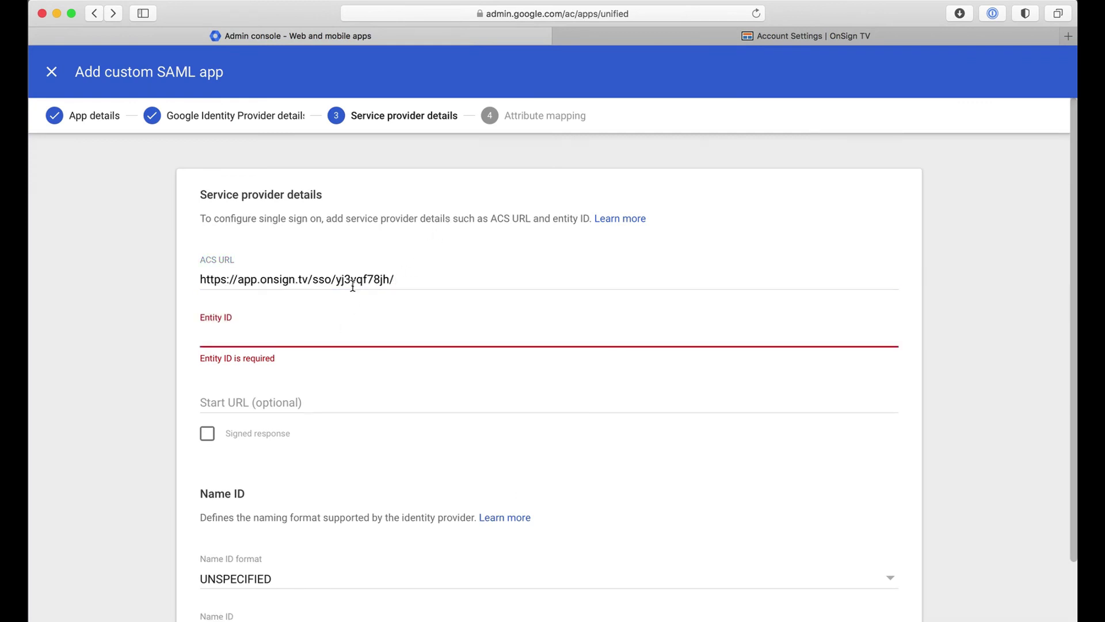
left_click(578, 43)
left_click(780, 259)
key("super+c")
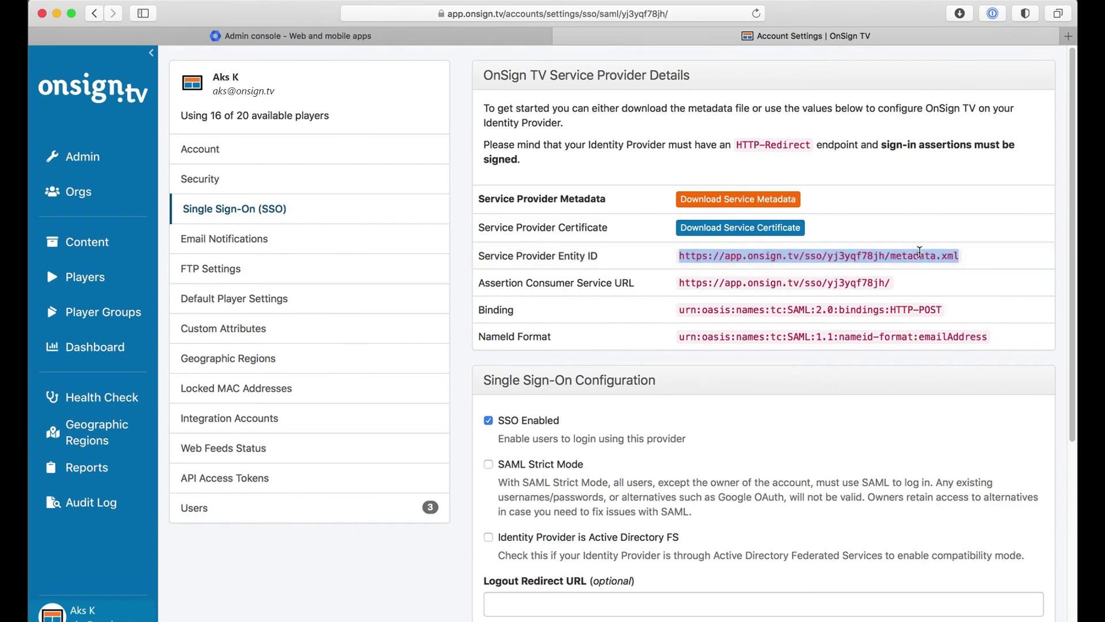
left_click(460, 36)
key("super+v")
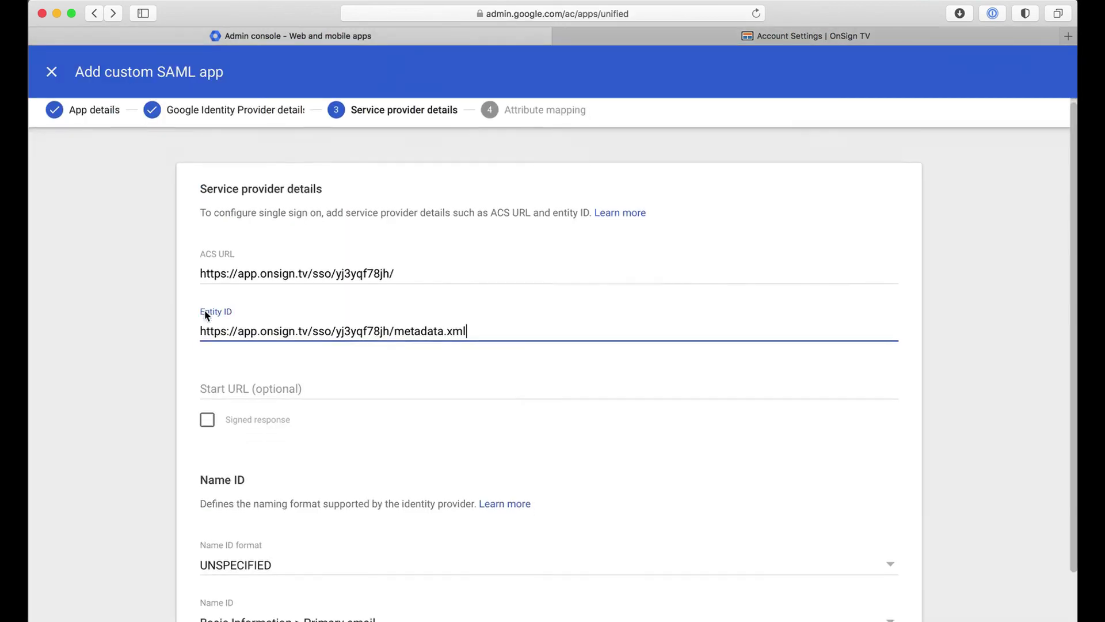
Set the Name ID format to EMAIL and finish creating the SAML app without any attribute mapping.
scroll(205, 314, "down", 2)
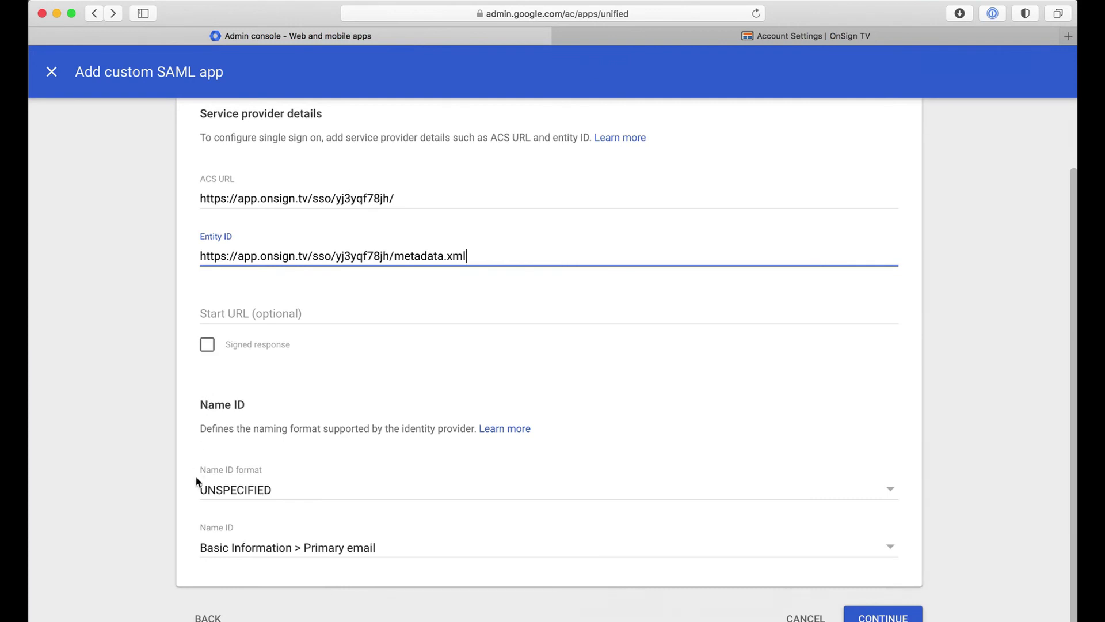
left_click(240, 496)
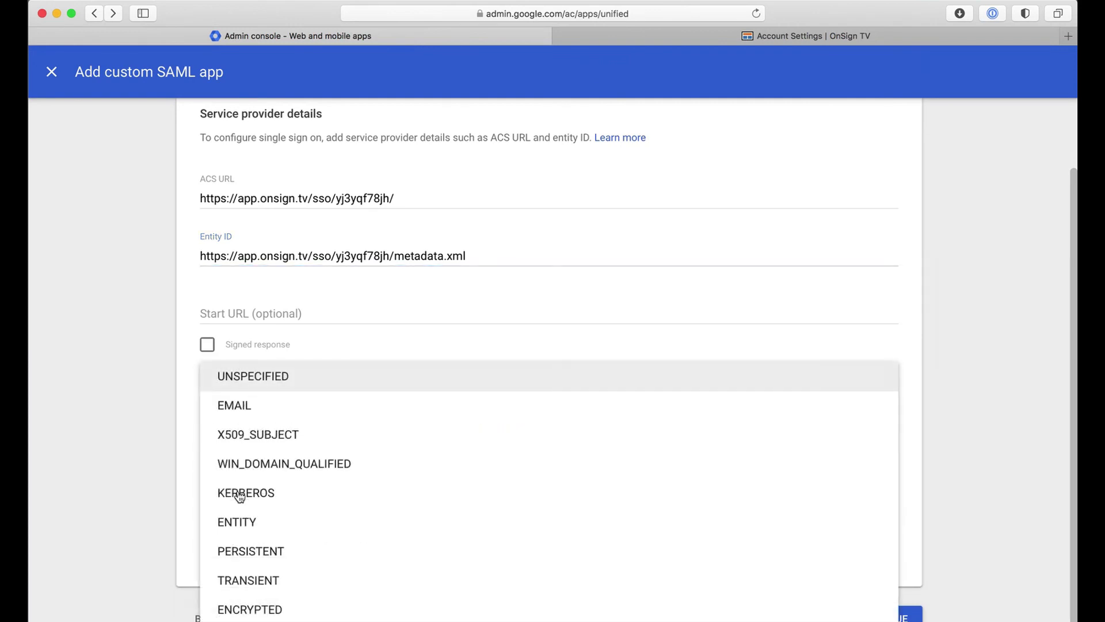
left_click(253, 410)
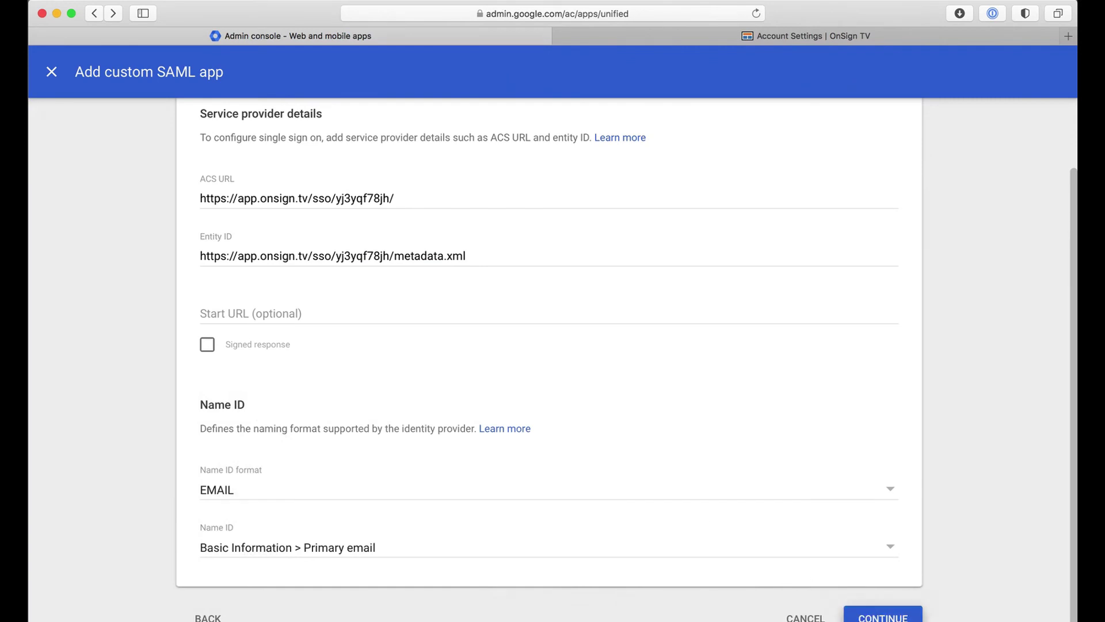
left_click(883, 617)
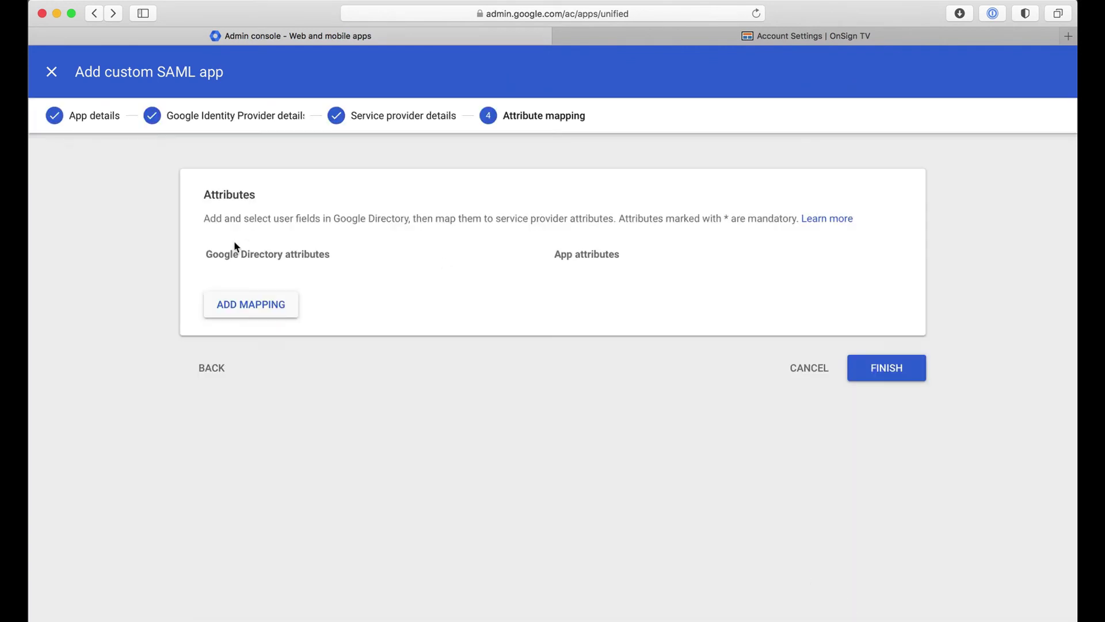
left_click(875, 363)
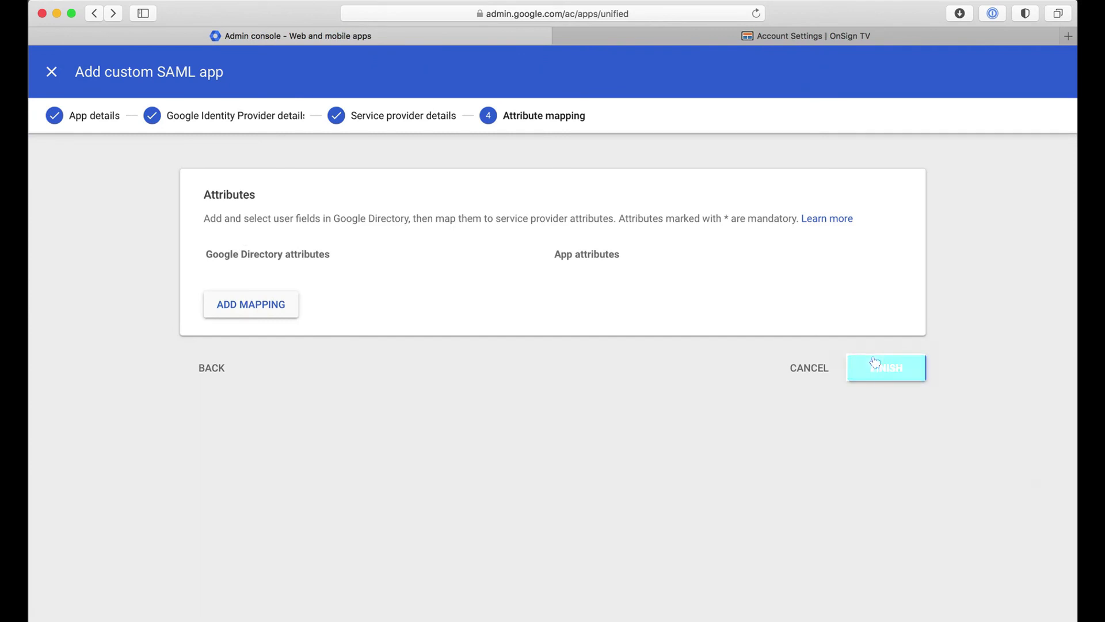
left_click(877, 374)
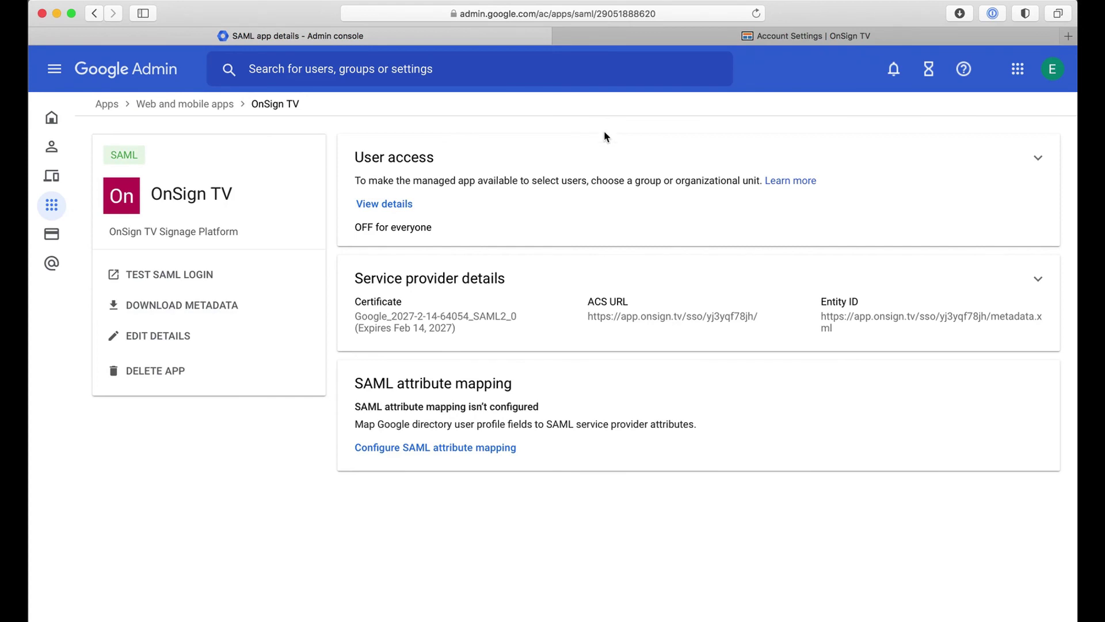
Turn the OnSign TV app's service status ON for everyone and save the change.
left_click(457, 212)
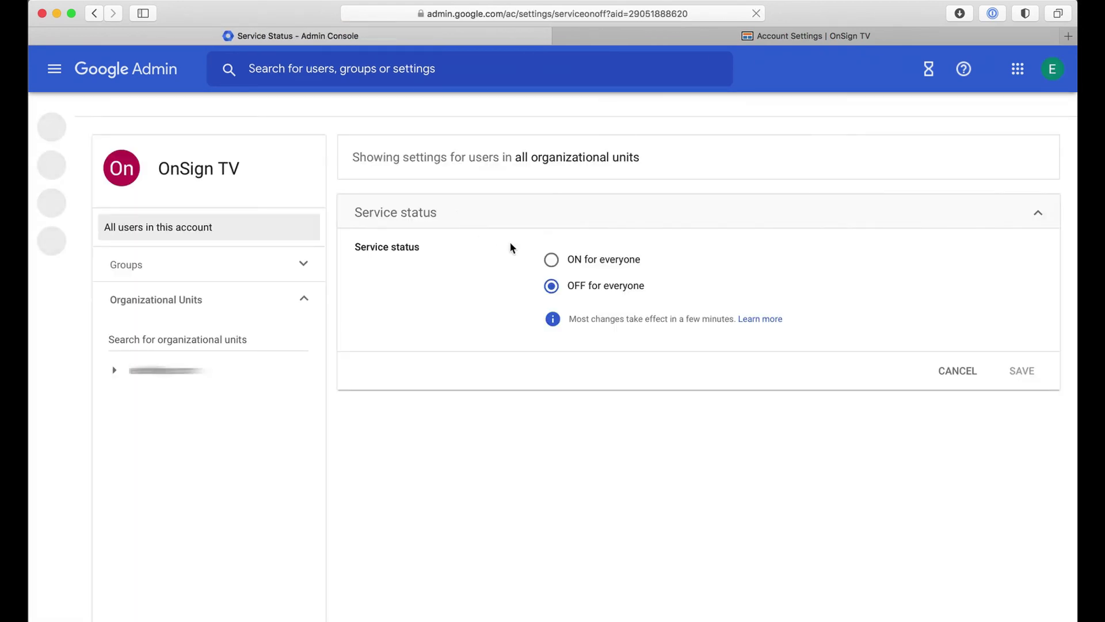
left_click(551, 261)
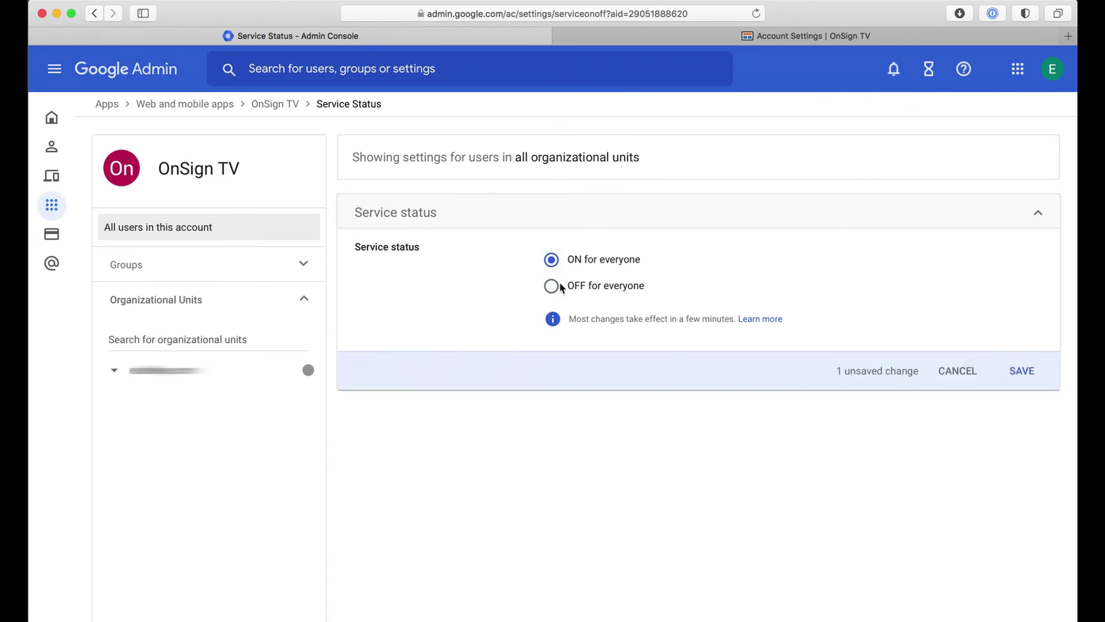
triple_click(574, 320)
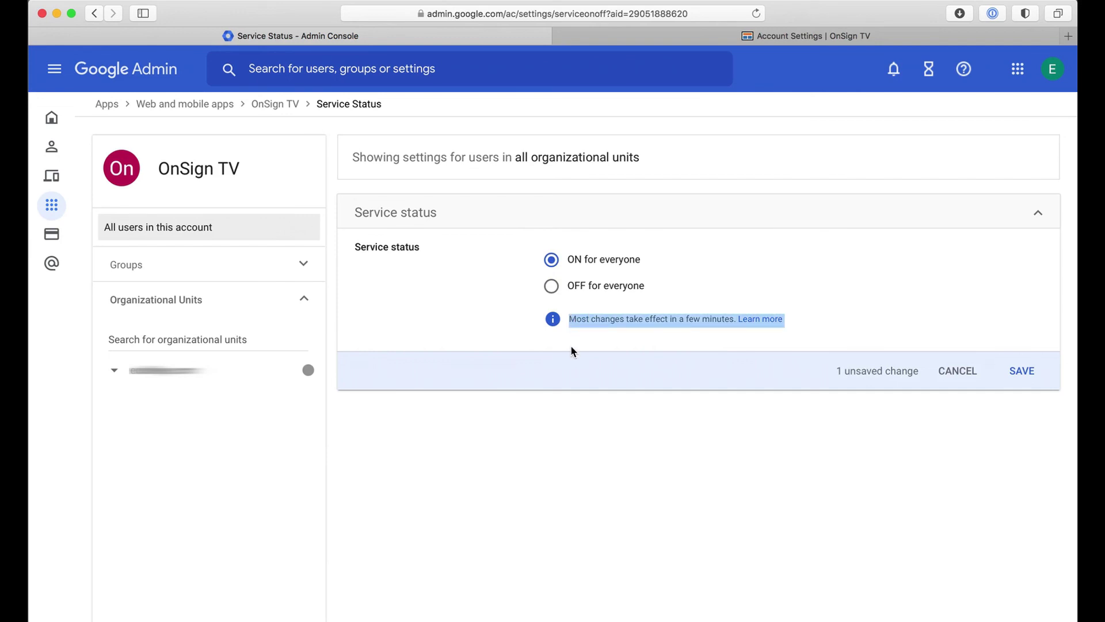
left_click(571, 347)
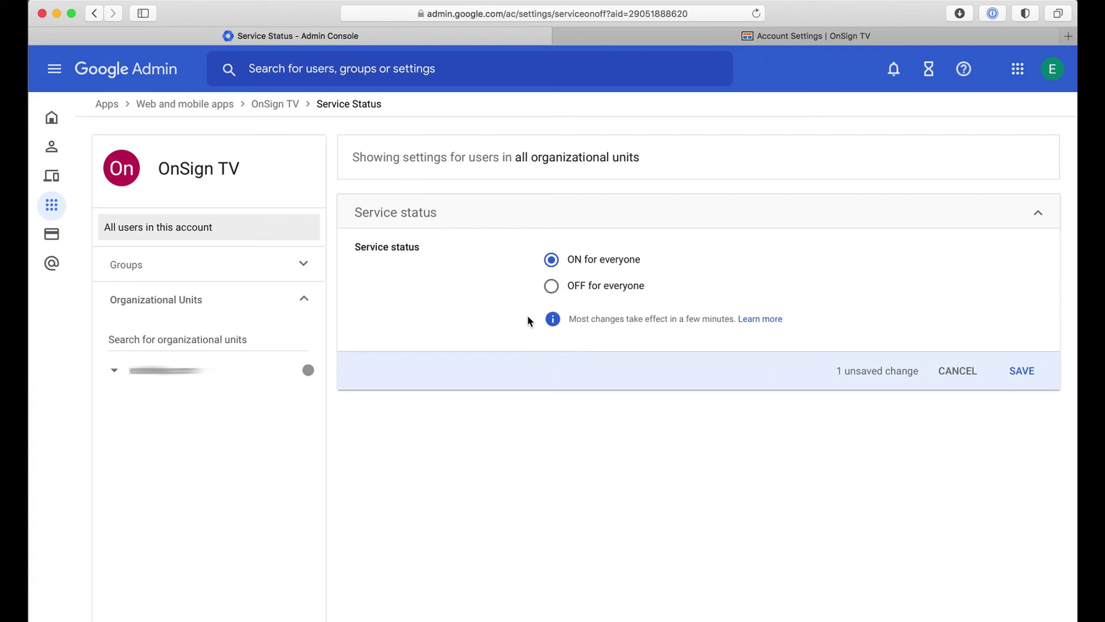
left_click(1023, 373)
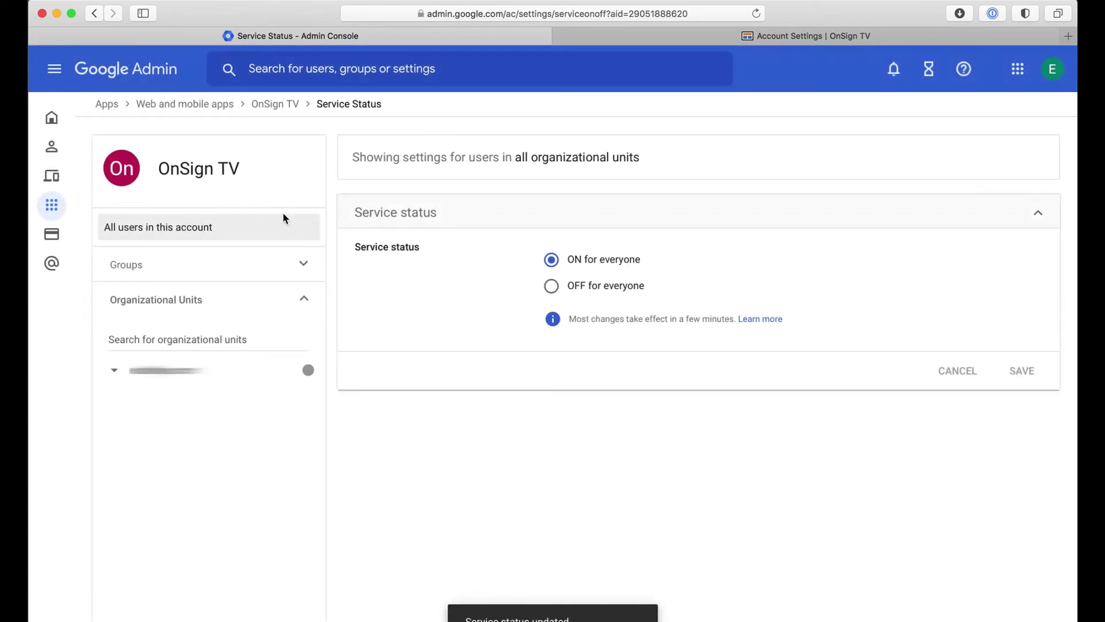
Return to the OnSign TV app's details in Google Admin and test its SAML login without changing access.
left_click(284, 105)
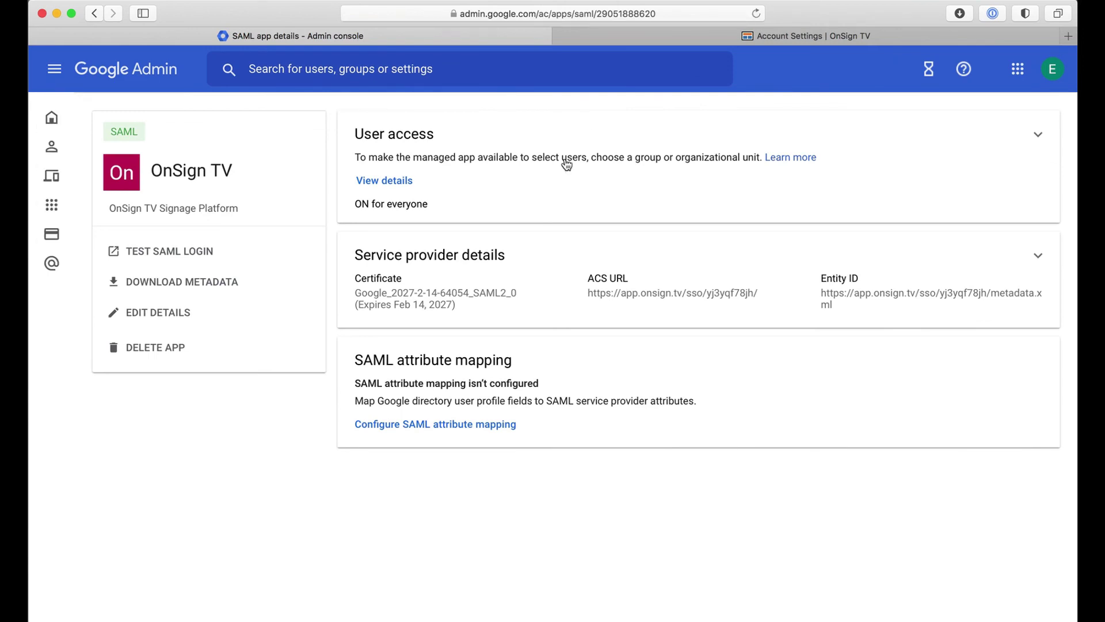
left_click(171, 275)
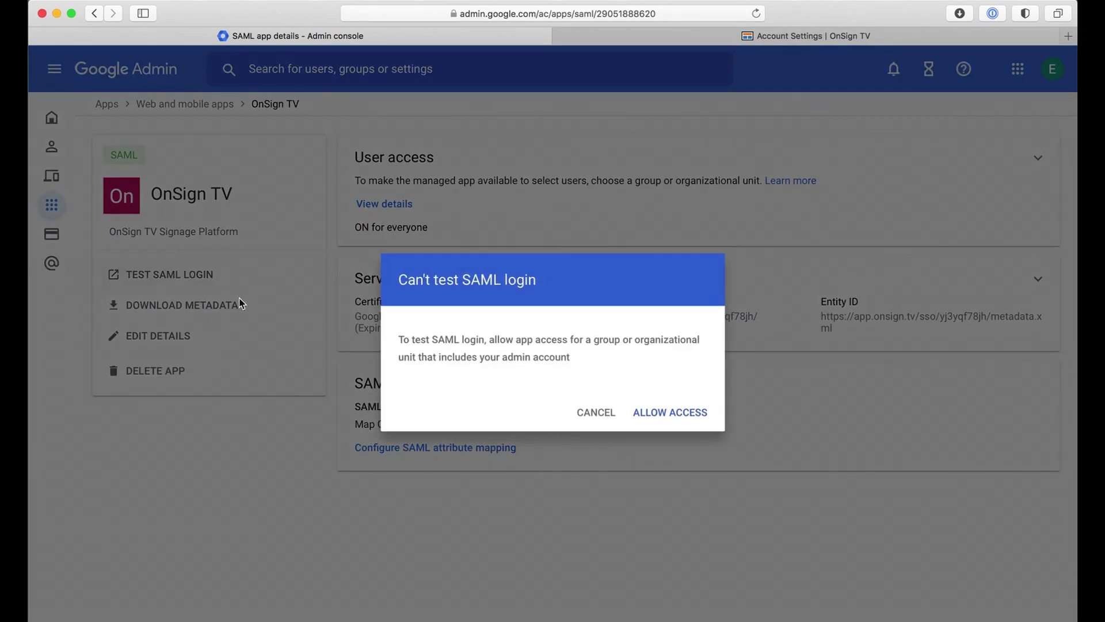
left_click(598, 414)
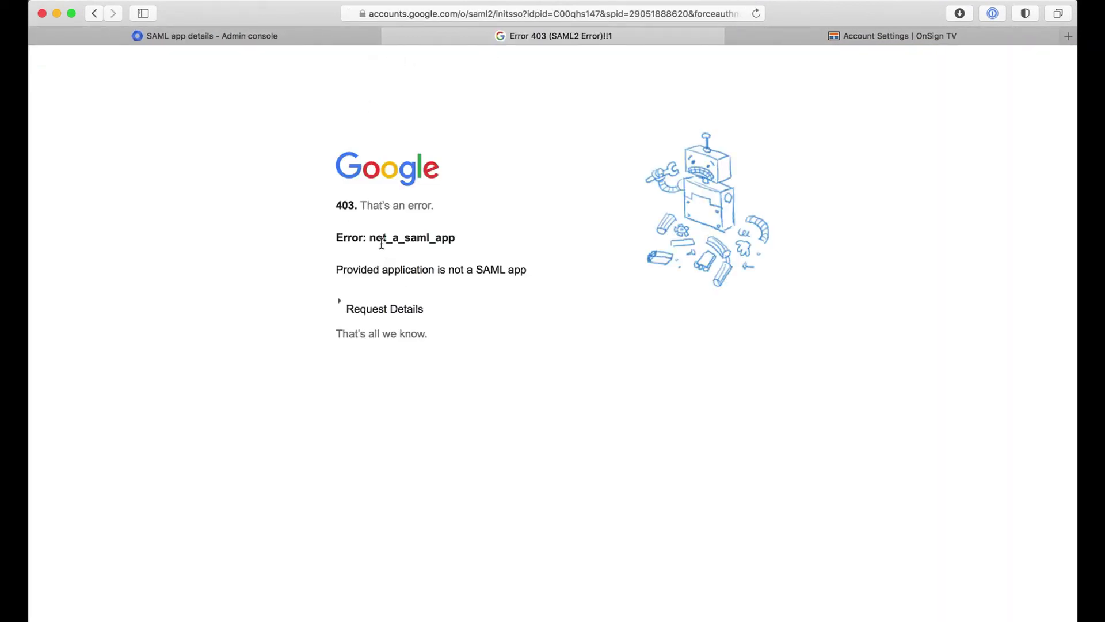
double_click(382, 237)
left_click(306, 230)
left_click(345, 35)
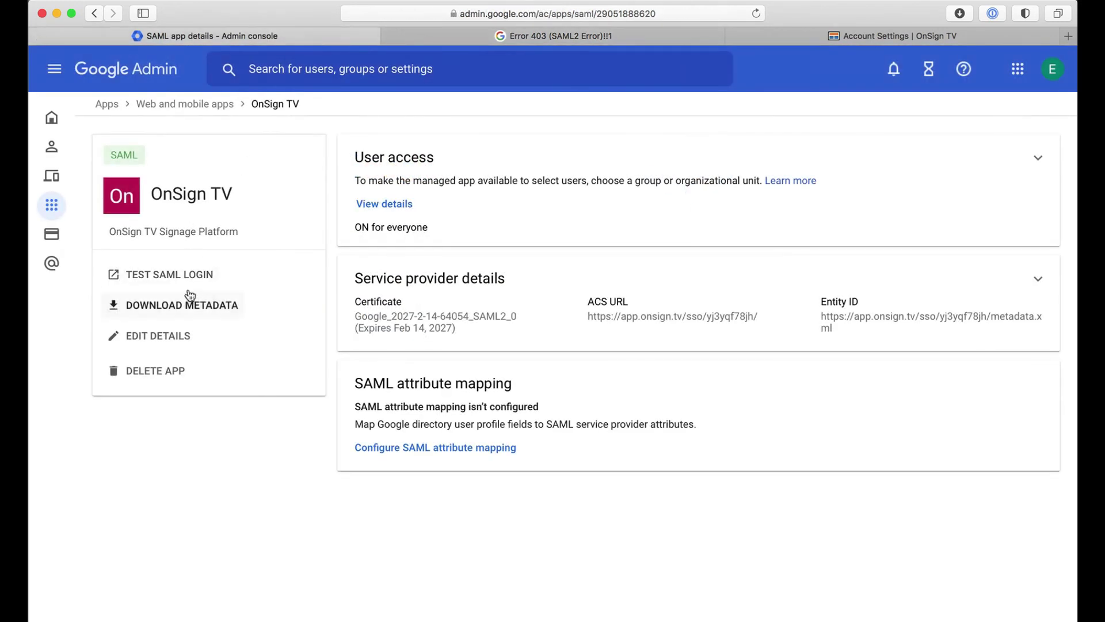
Compare the service provider details in OnSign TV's single sign-on settings with those of the Google SAML app.
left_click(854, 37)
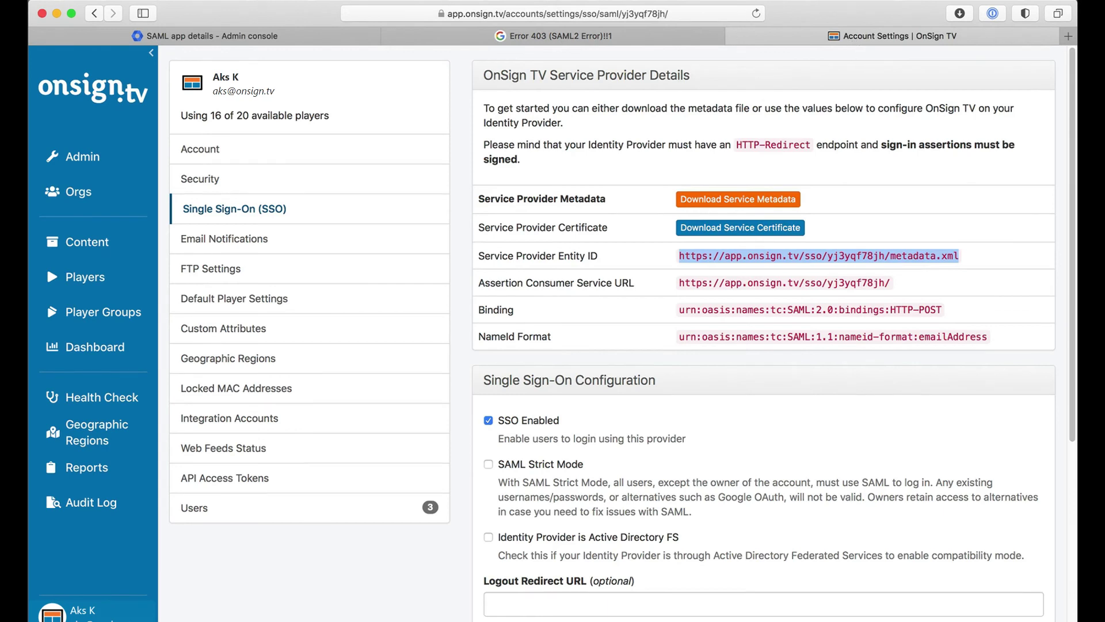
left_click(973, 257)
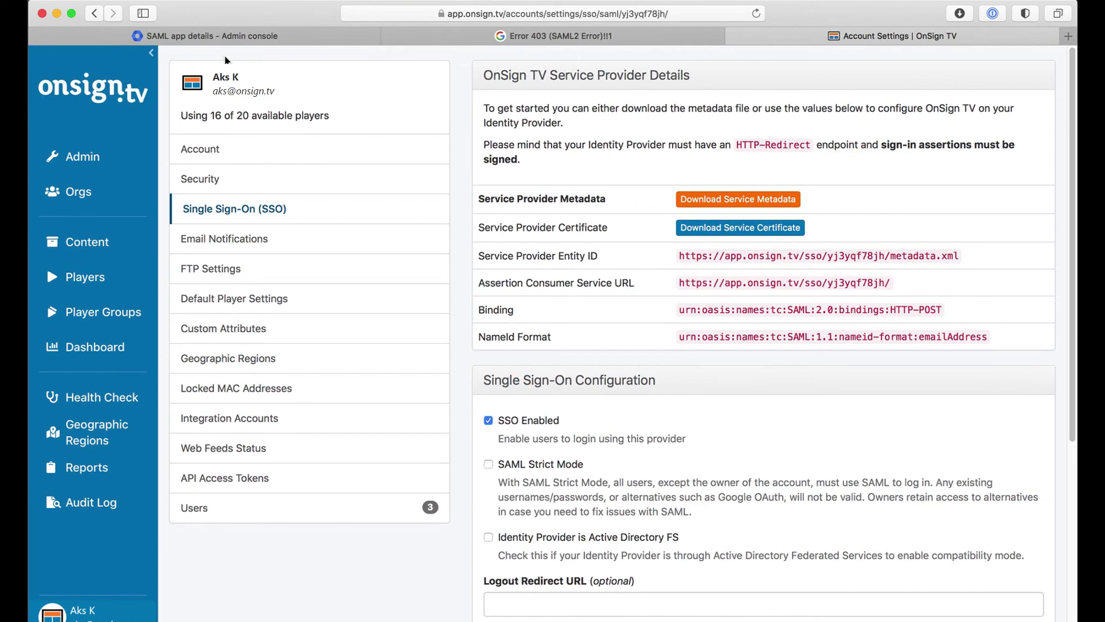
left_click(226, 37)
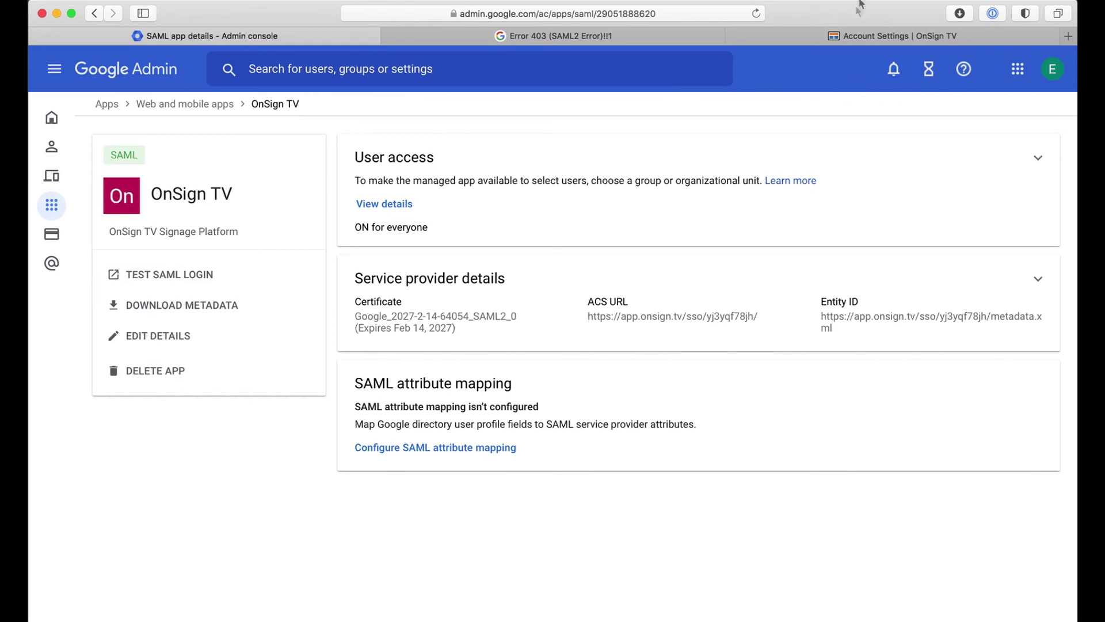
Switch to OnSign TV's Single Sign-On Configuration and allow the creation of users from the identity provider.
key("ctrl+shift+Tab")
scroll(541, 289, "down", 3)
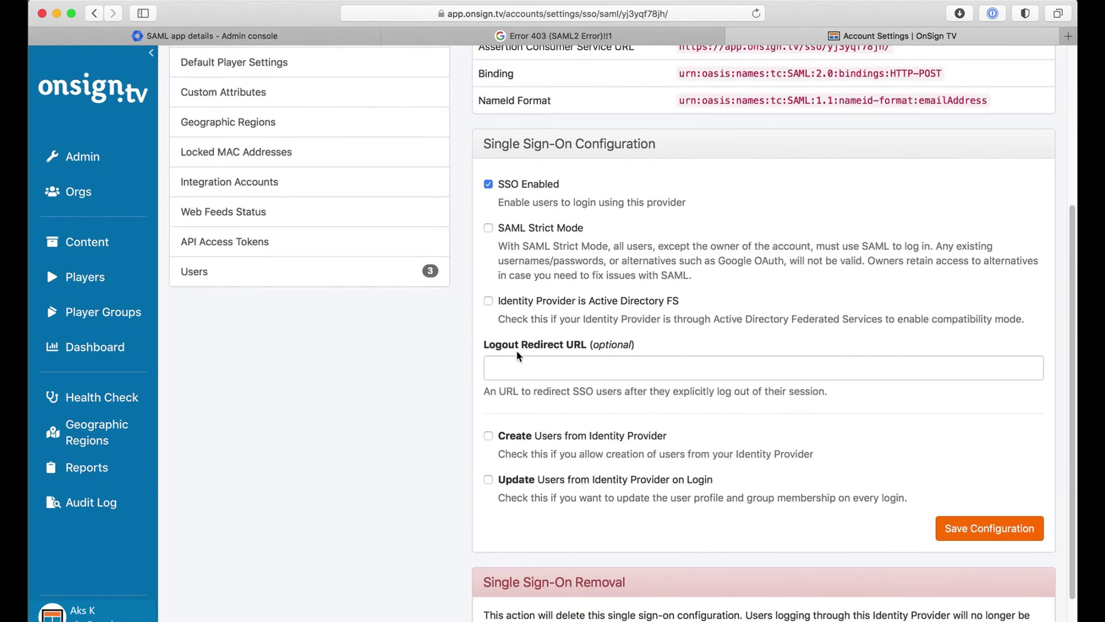
left_click(489, 435)
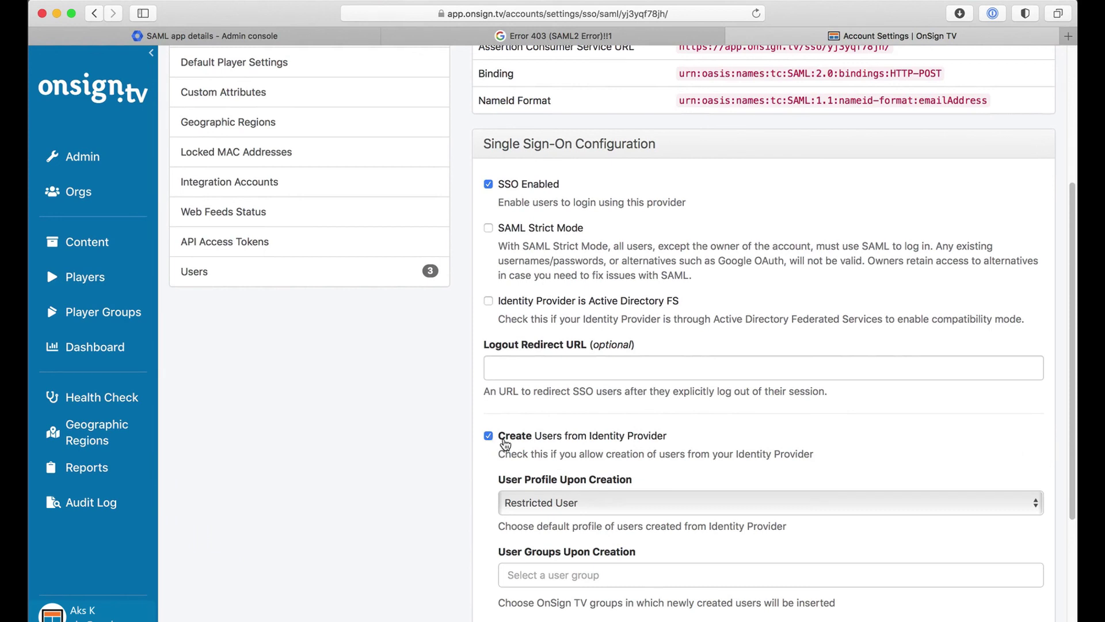
scroll(505, 443, "down", 1)
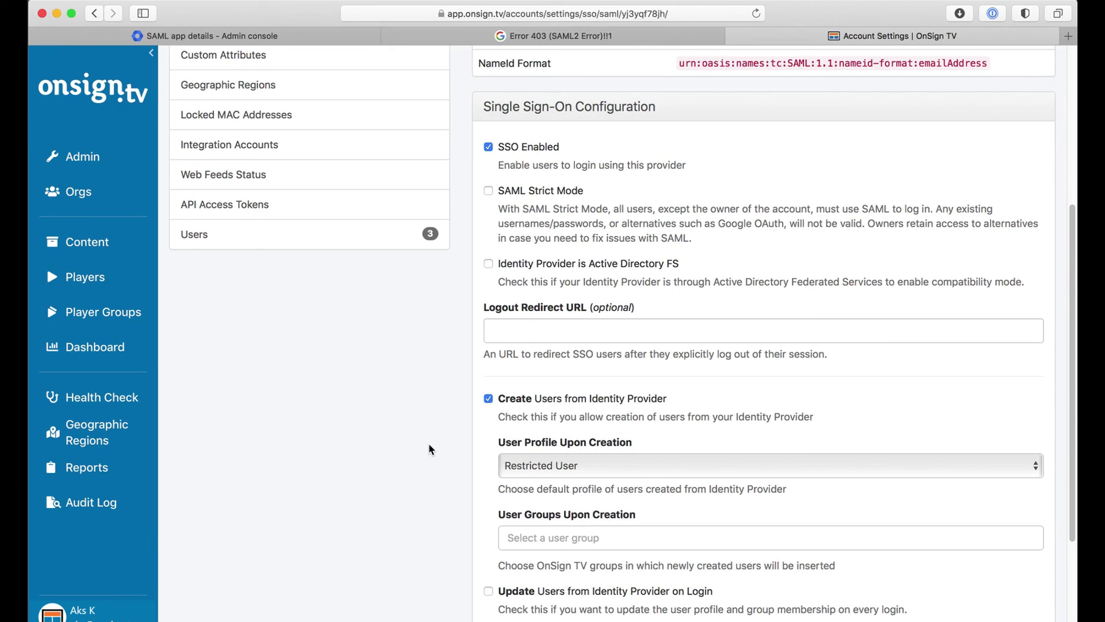
Set User Profile Upon Creation to Based on Identity Provider.
left_click(592, 466)
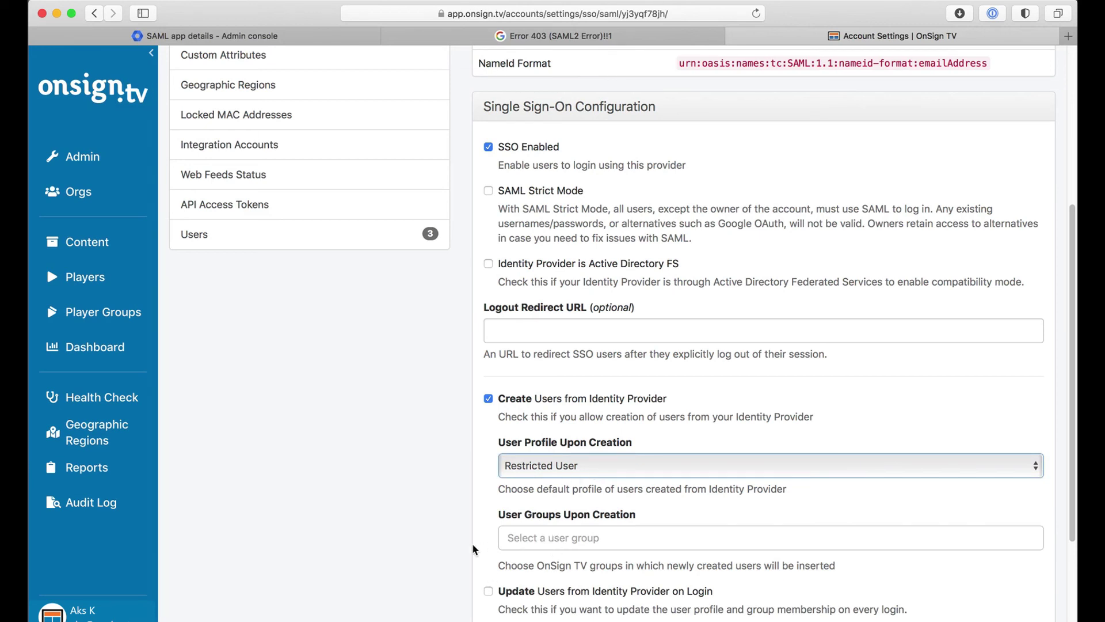
scroll(473, 543, "up", 2)
left_click(535, 521)
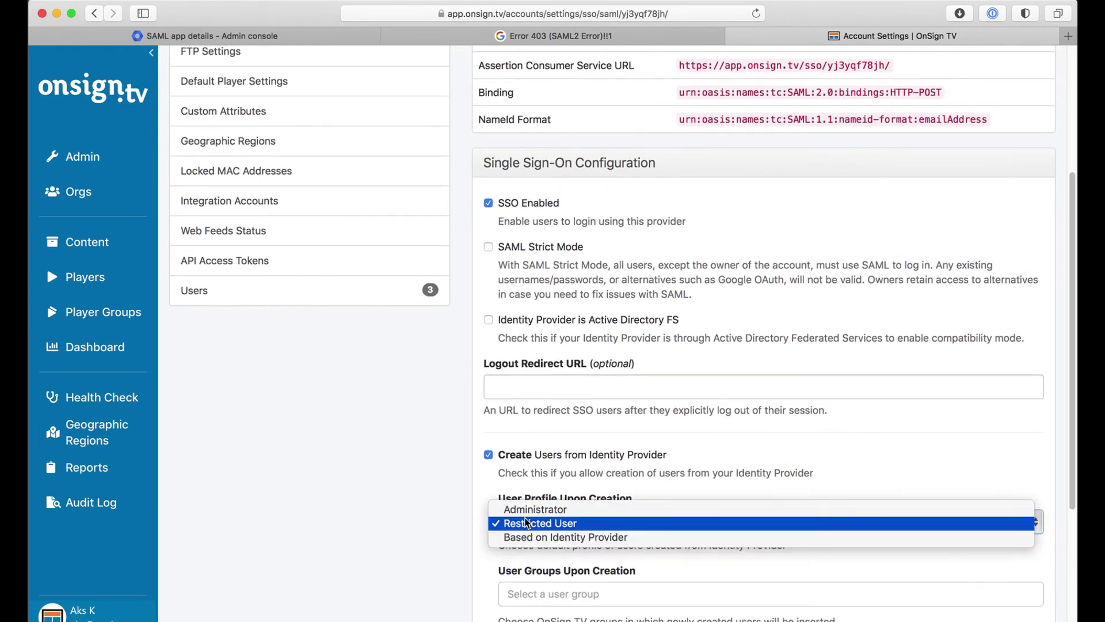
left_click(520, 537)
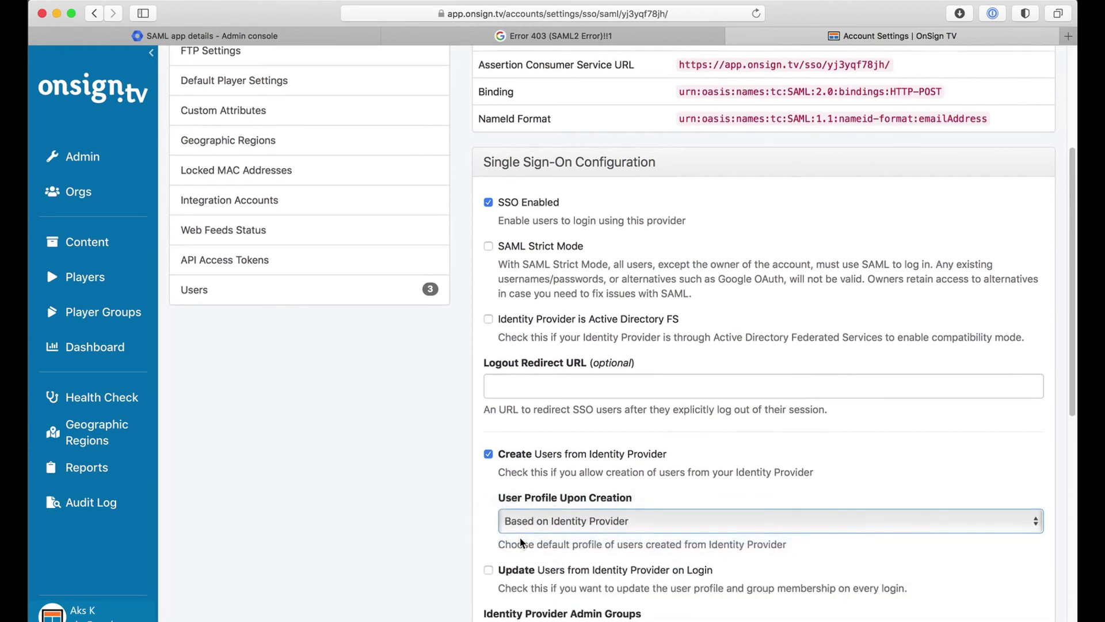
scroll(527, 507, "down", 3)
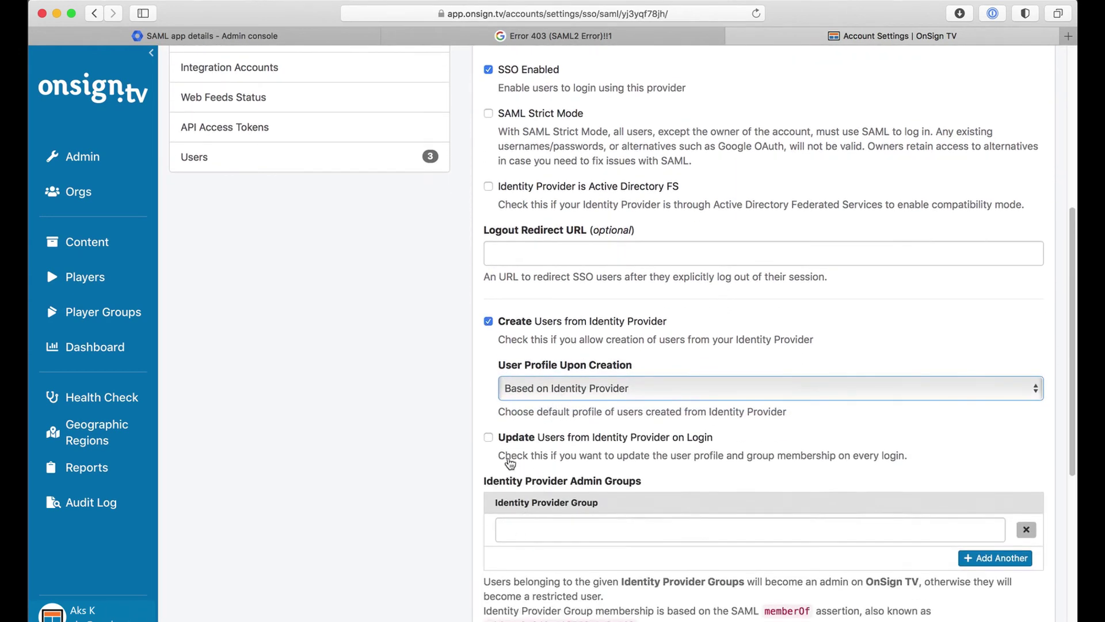